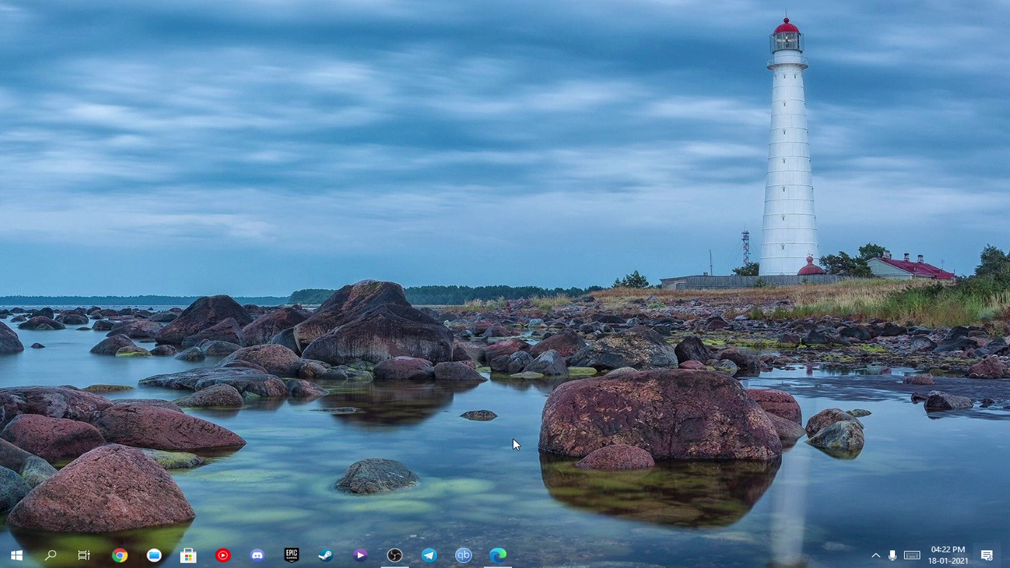
# - Return to the Lively Wallpaper page in Edge and download the v1.1.8.0 installer from its Download section
pyautogui.click(497, 554)
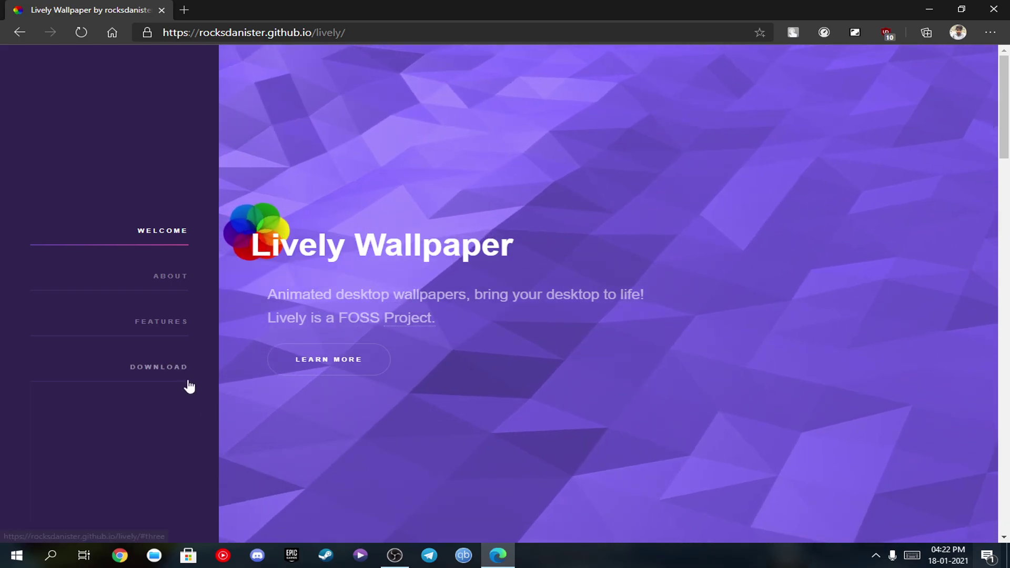
pyautogui.click(158, 371)
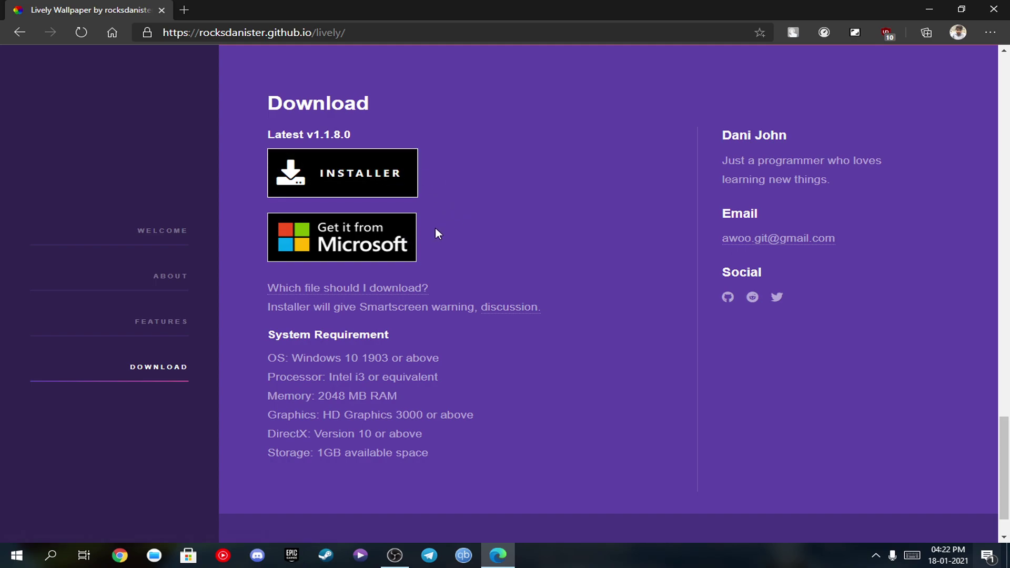
pyautogui.click(338, 180)
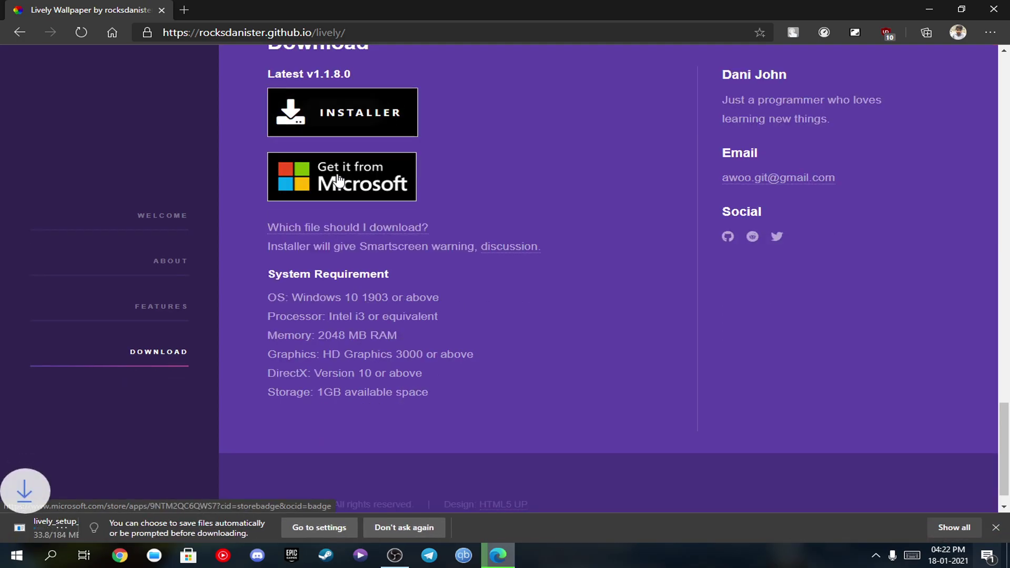
pyautogui.click(484, 527)
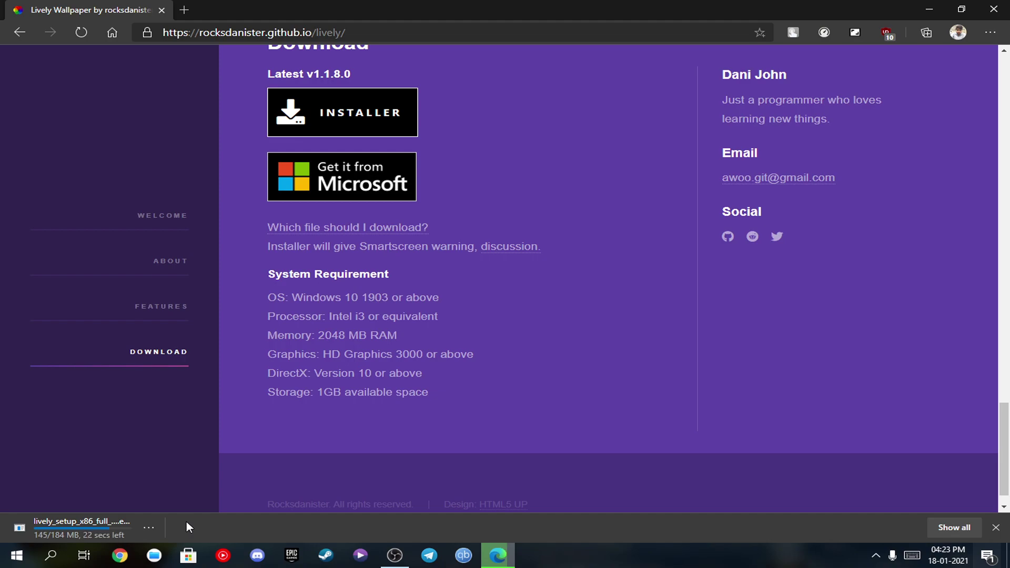
pyautogui.click(149, 525)
# - Run the installer for the current user only, in English, accepting the license and default folder
pyautogui.click(184, 372)
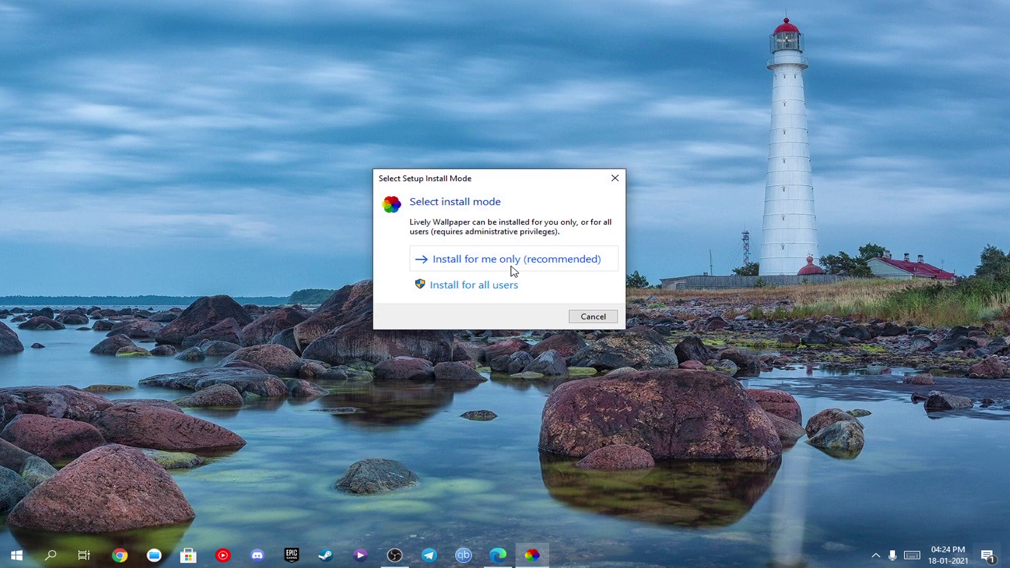
pyautogui.click(478, 263)
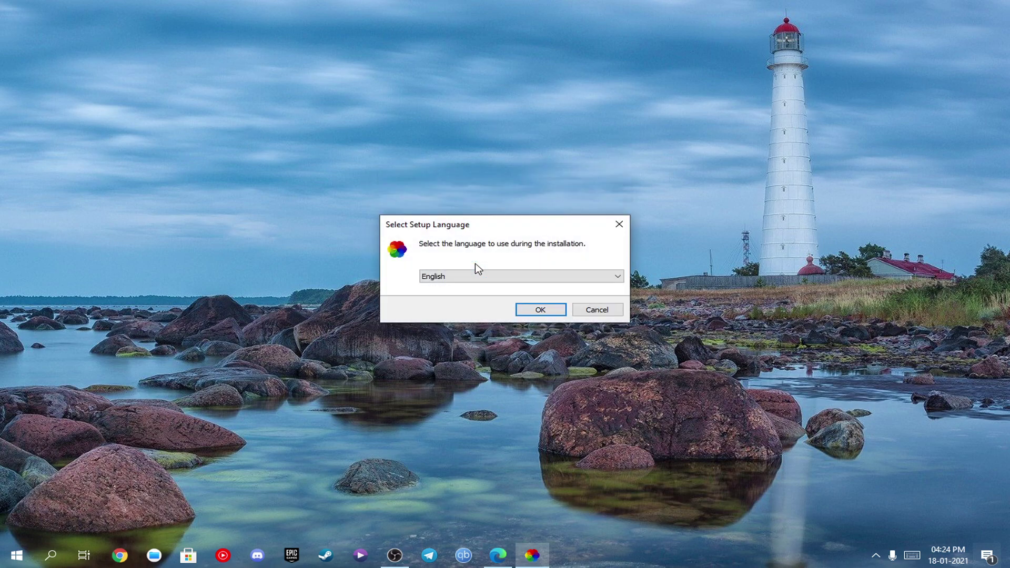
pyautogui.click(540, 310)
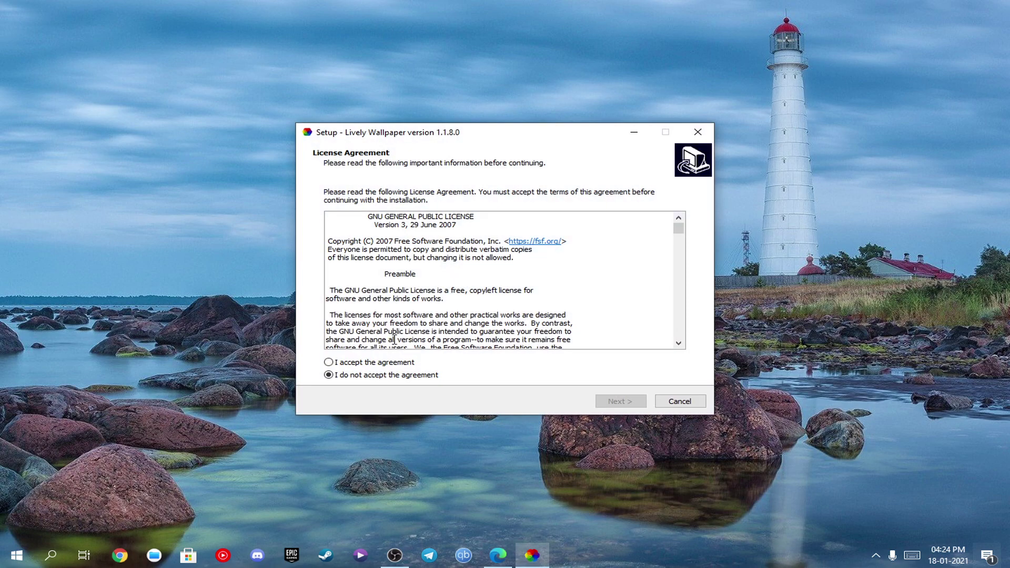
pyautogui.click(387, 363)
pyautogui.click(621, 402)
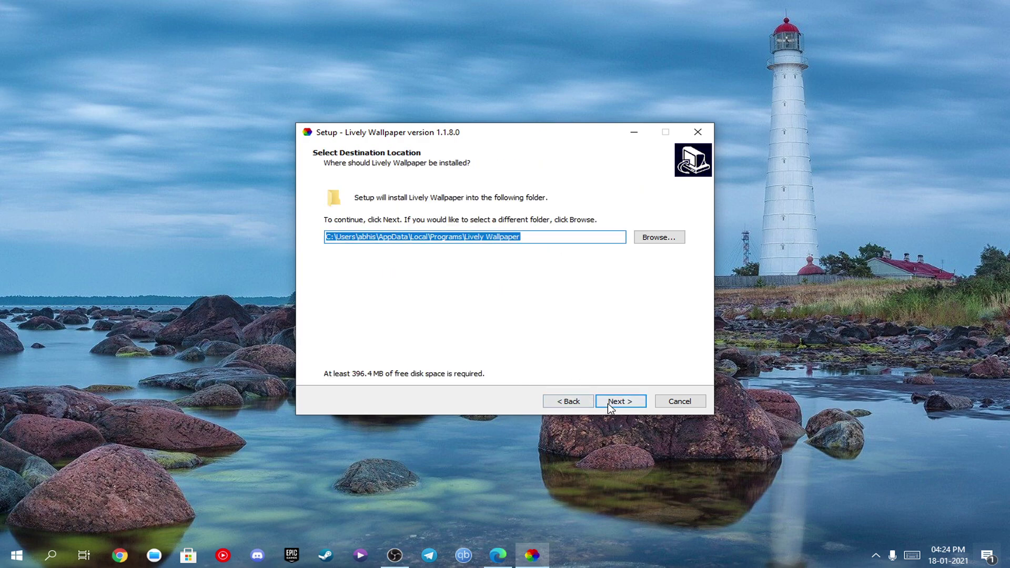
pyautogui.click(611, 405)
pyautogui.click(614, 406)
pyautogui.click(614, 402)
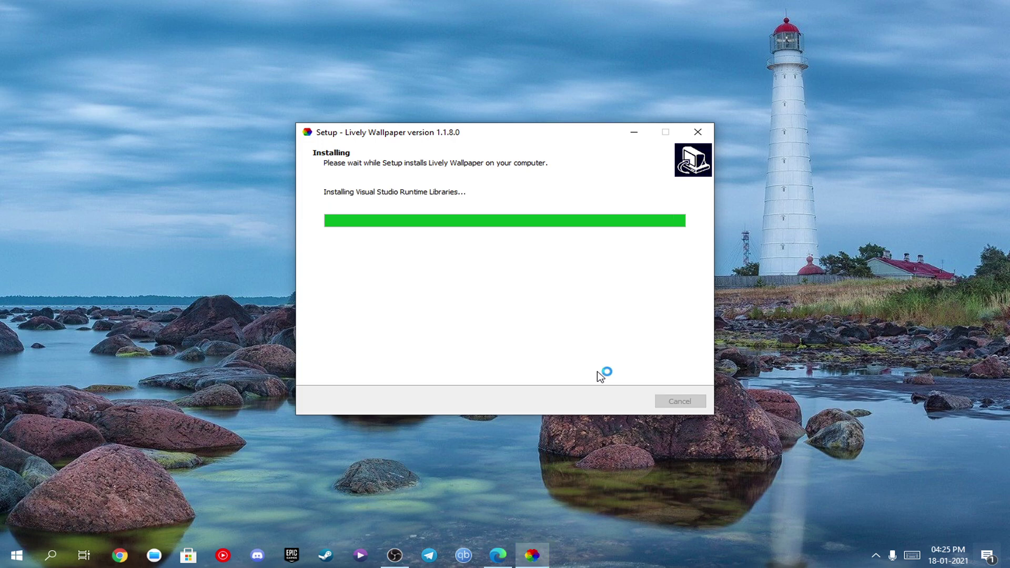
# - Install the required Visual C++ and .NET Desktop runtimes, then finish setup and launch Lively
pyautogui.click(475, 330)
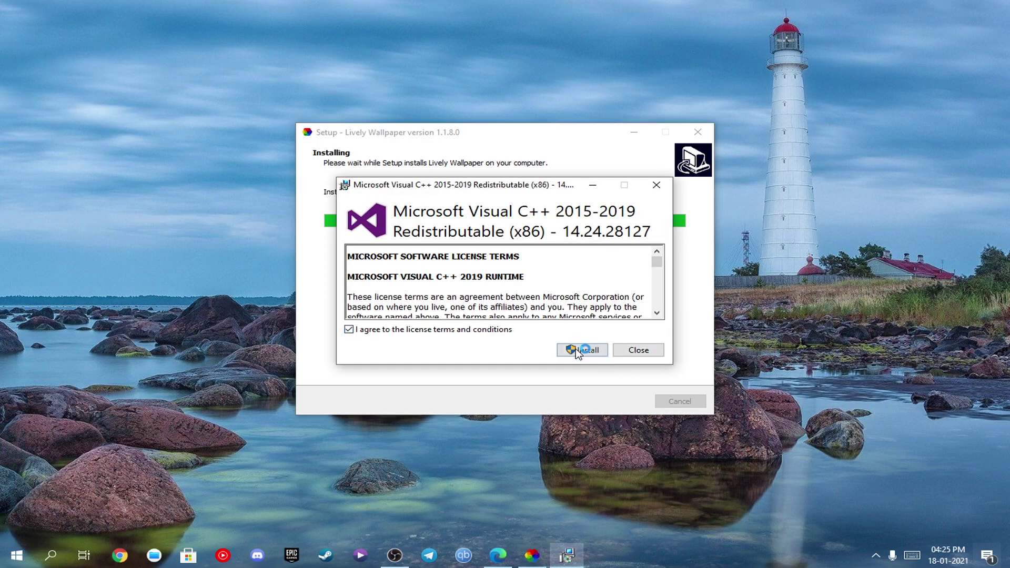
pyautogui.click(587, 351)
pyautogui.click(638, 350)
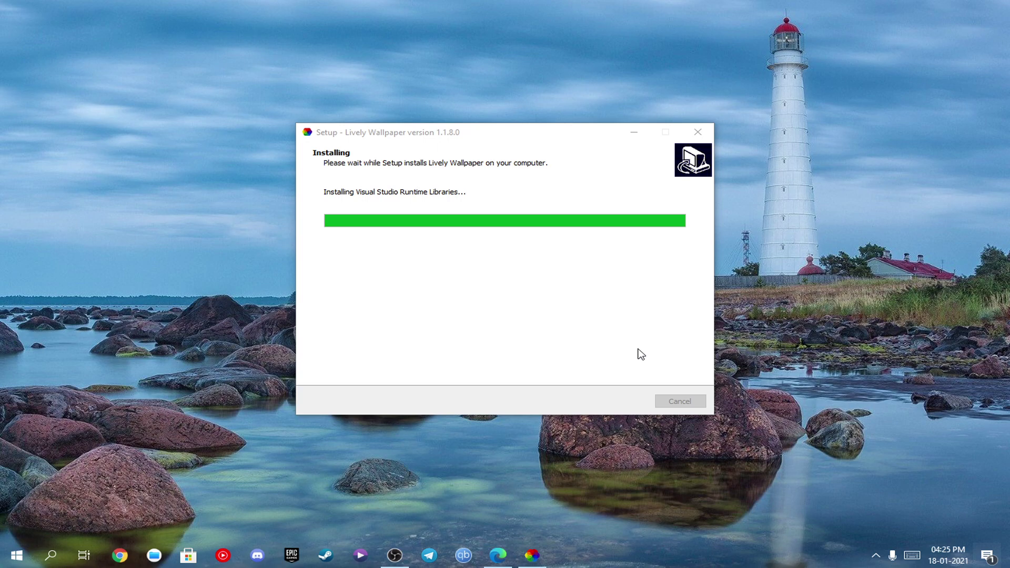
pyautogui.click(610, 403)
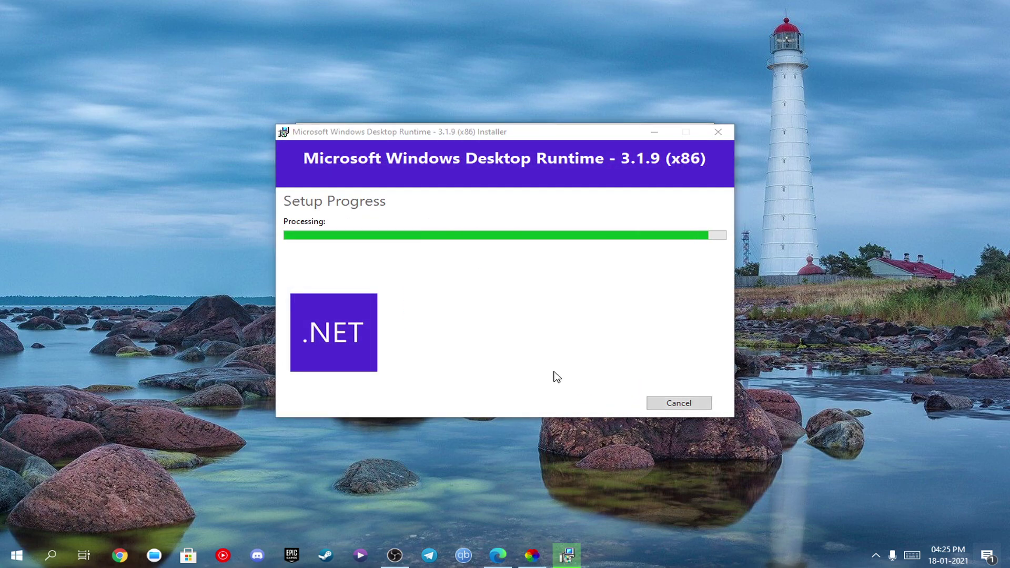
pyautogui.click(688, 405)
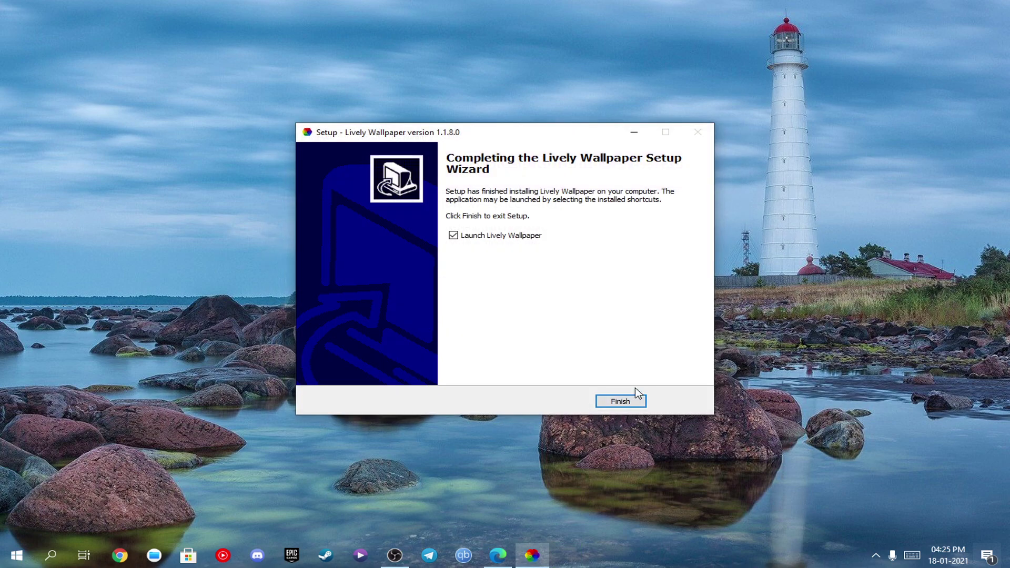
pyautogui.click(615, 400)
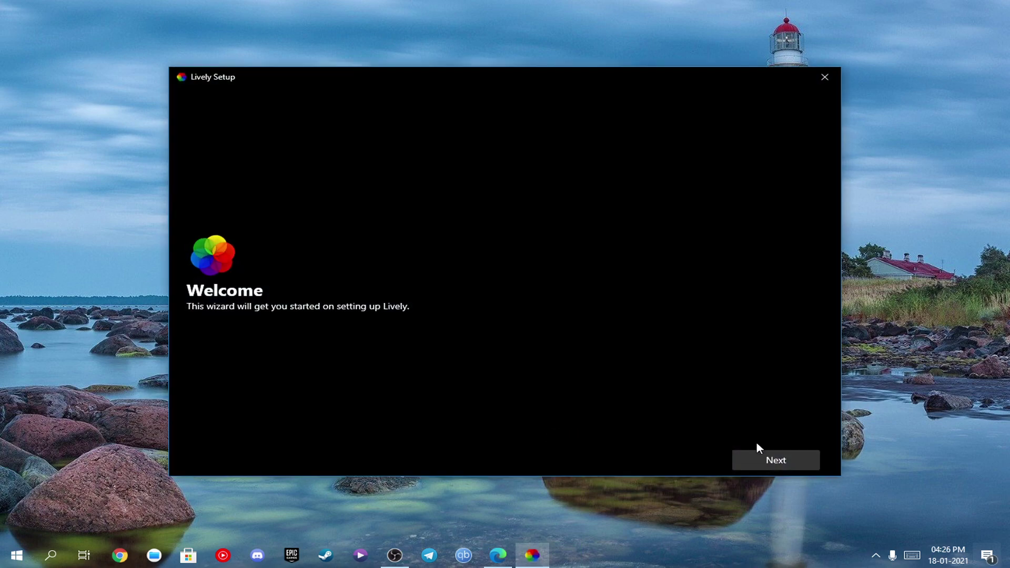
# - Complete Lively's first-run setup keeping Start with Windows on and the Normal interface
pyautogui.click(782, 463)
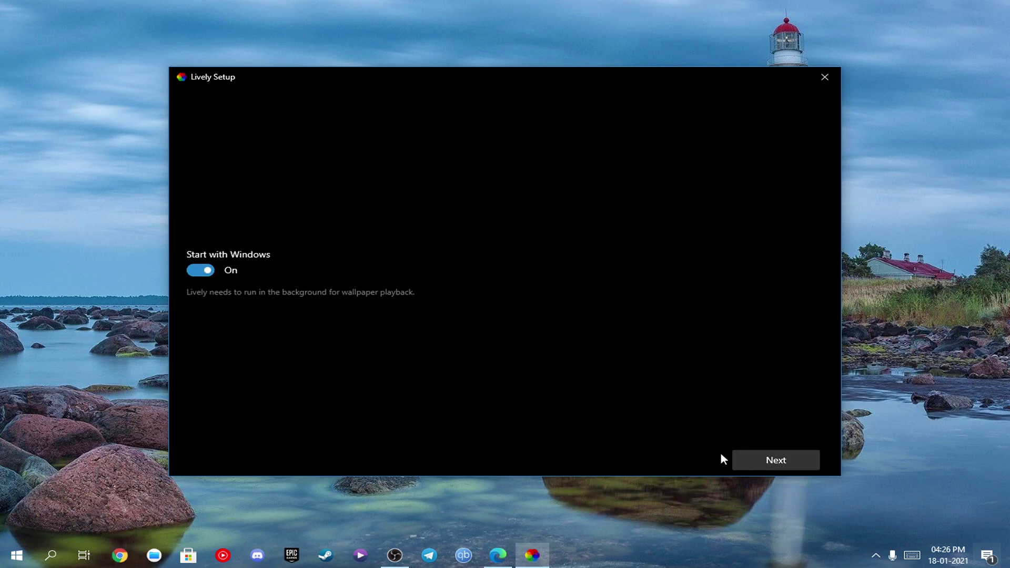
pyautogui.click(775, 463)
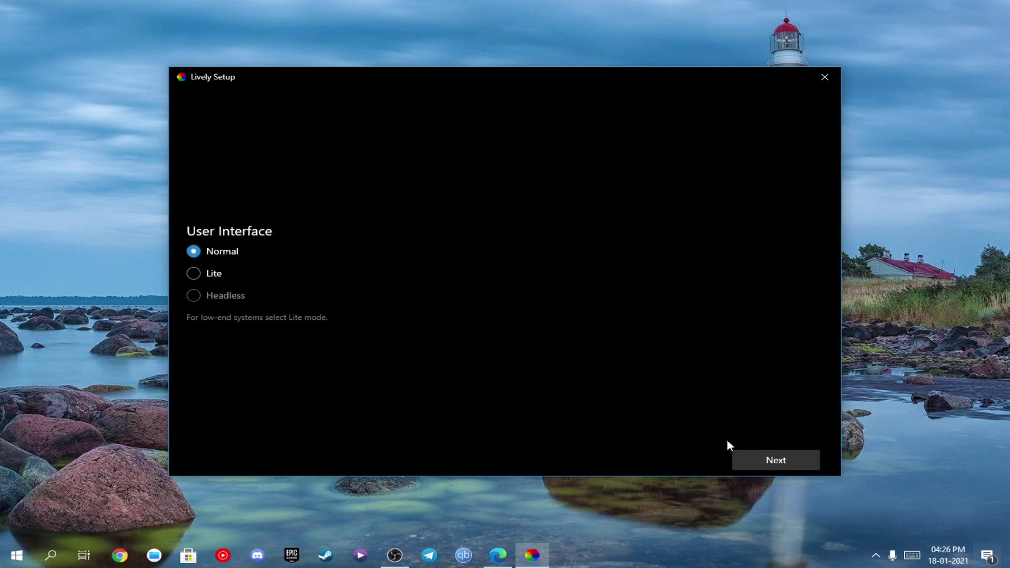
pyautogui.click(780, 464)
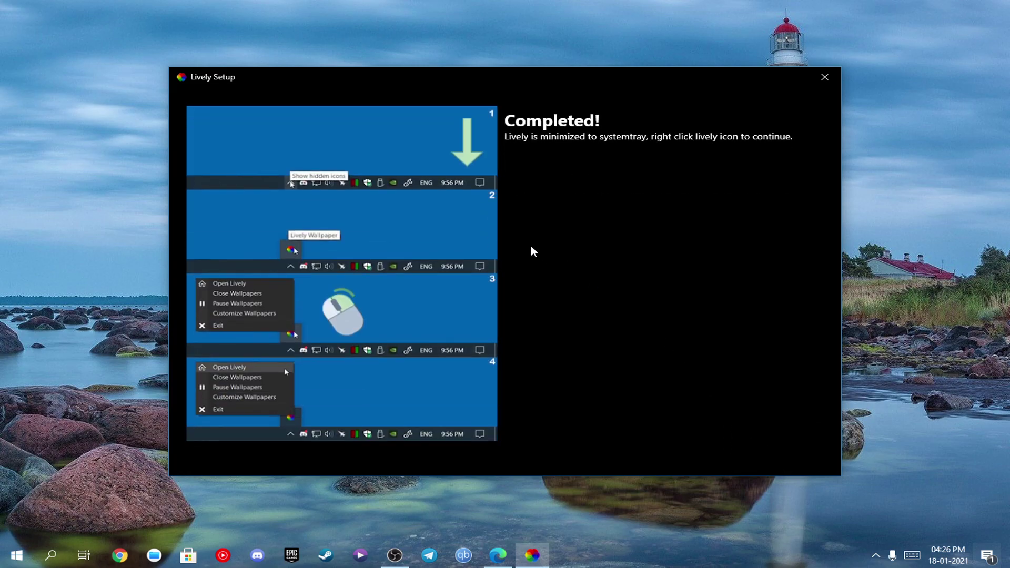
# - Open the Lively library from its notification-area icon's Open Lively option
pyautogui.click(876, 555)
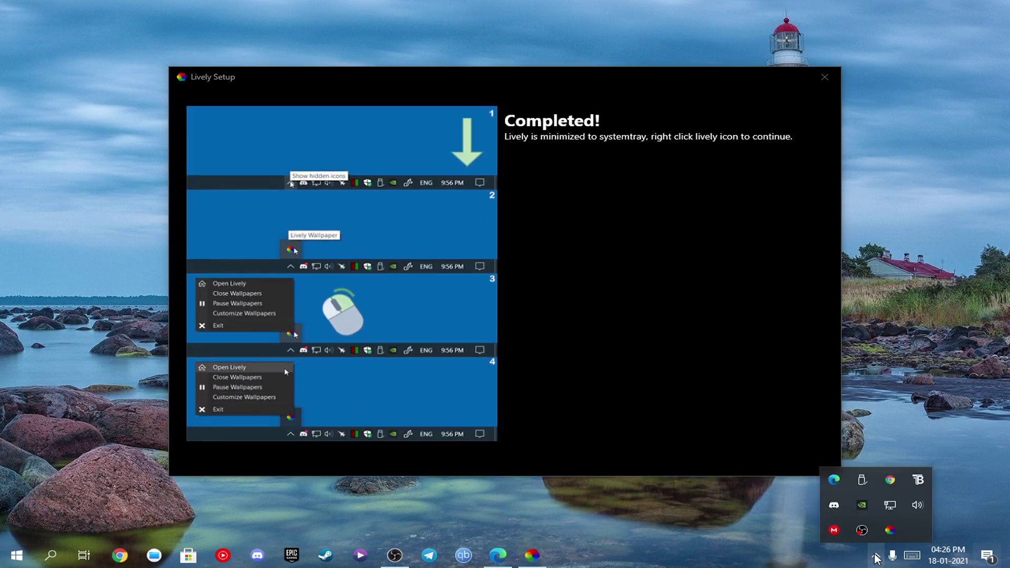
pyautogui.rightClick(889, 531)
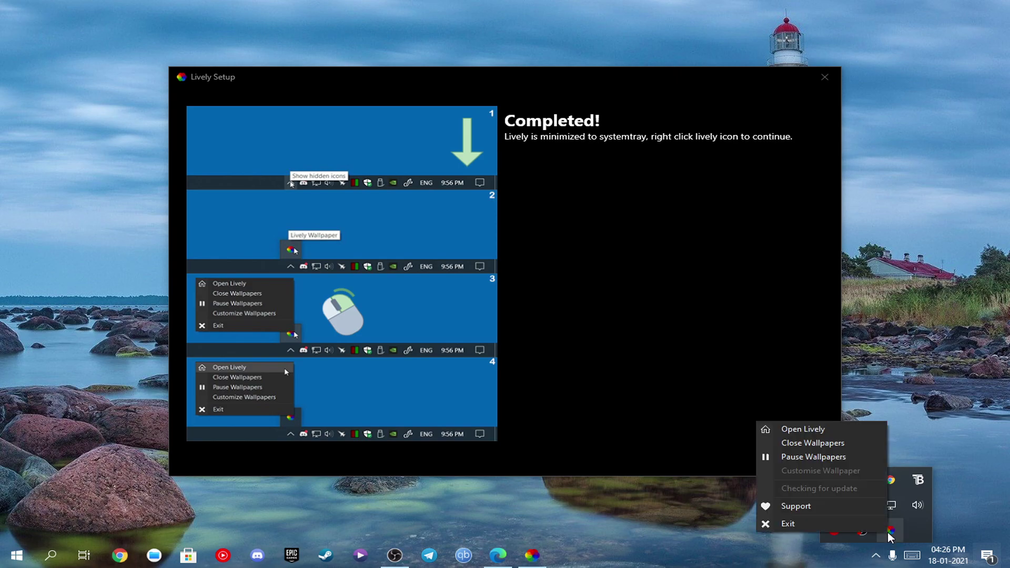
pyautogui.click(826, 428)
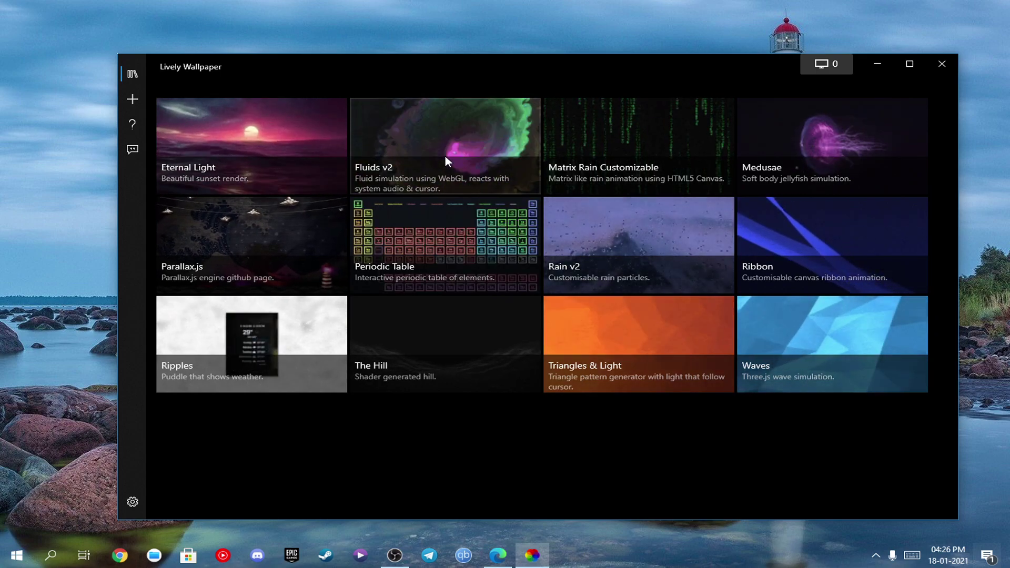
# - Open Customise Wallpaper for the Fluids v2 tile in the Lively library
pyautogui.rightClick(465, 134)
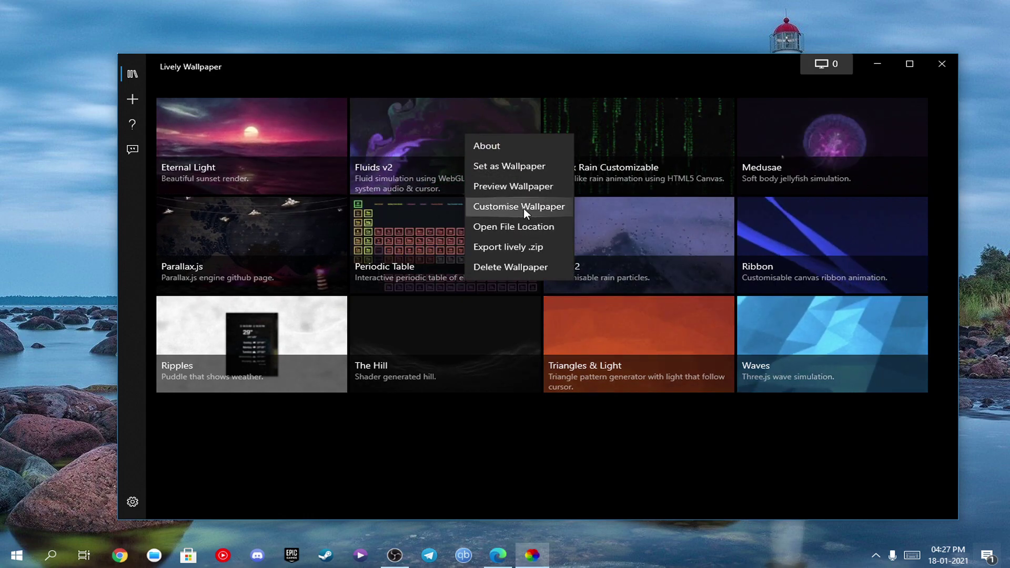
pyautogui.click(523, 207)
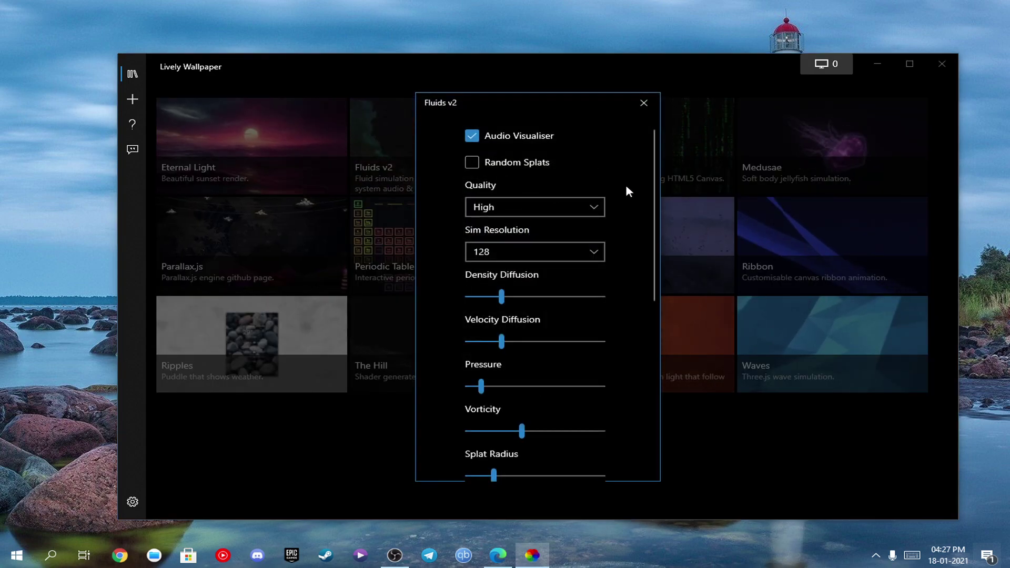
# - Set Fluids v2 Density Diffusion to 29, adjust Splat Radius, Sunray Weight to 90, and turn Shading off
pyautogui.scroll(-1, 626, 193)
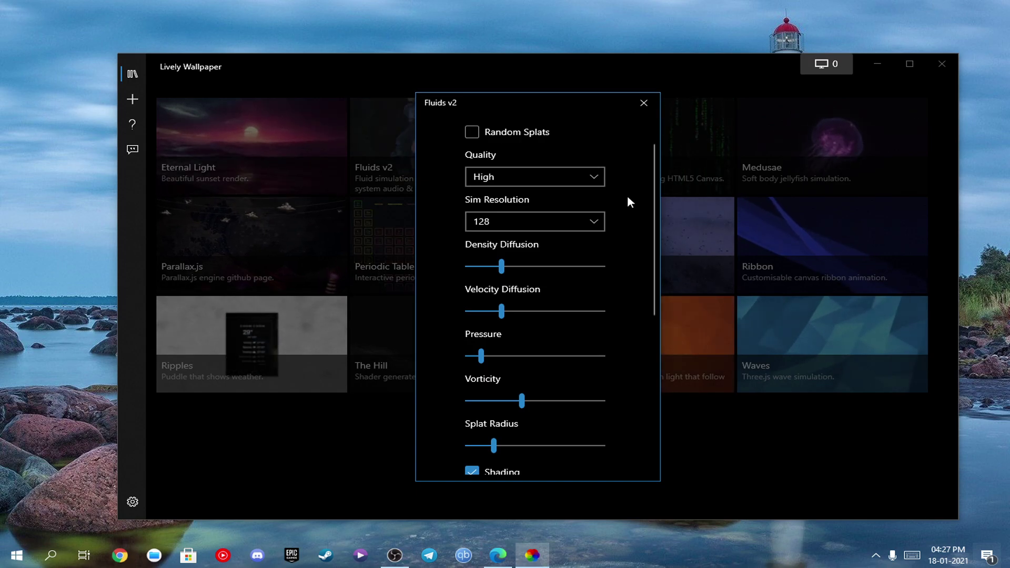
pyautogui.moveTo(501, 267); pyautogui.dragTo(572, 269)
pyautogui.scroll(-4, 572, 269)
pyautogui.moveTo(495, 264)
pyautogui.mouseDown()
pyautogui.moveTo(518, 269)
pyautogui.moveTo(507, 264)
pyautogui.mouseUp()
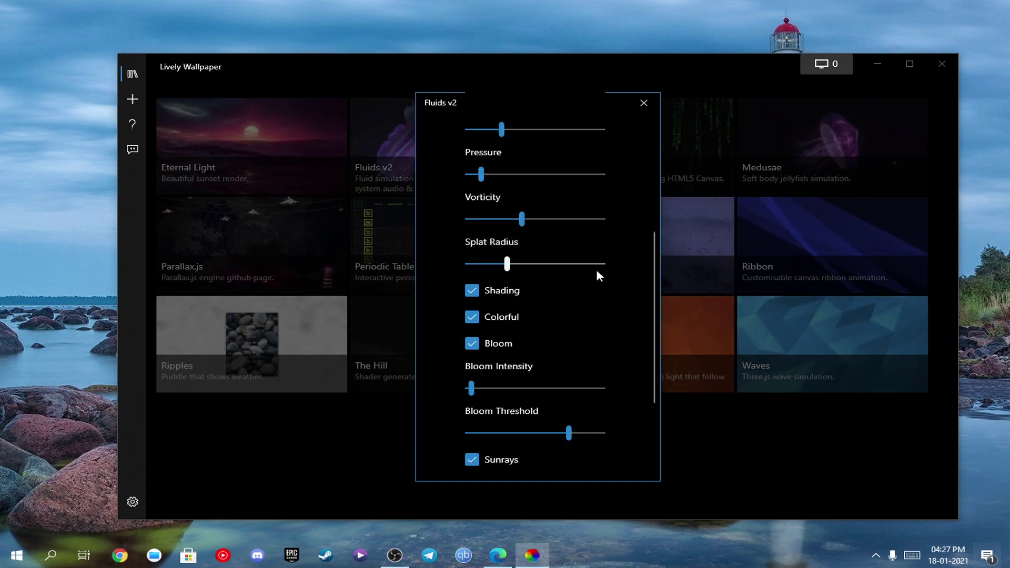
pyautogui.click(500, 298)
pyautogui.scroll(-4, 624, 313)
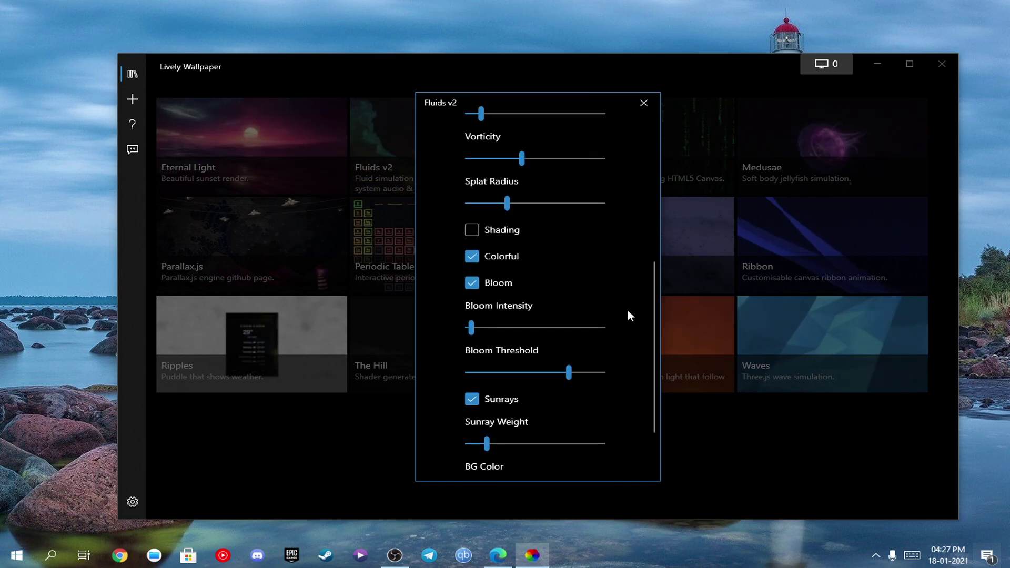
pyautogui.moveTo(603, 377)
pyautogui.mouseDown()
pyautogui.moveTo(495, 377)
pyautogui.moveTo(585, 376)
pyautogui.mouseUp()
pyautogui.scroll(1, 632, 337)
pyautogui.scroll(-1, 634, 337)
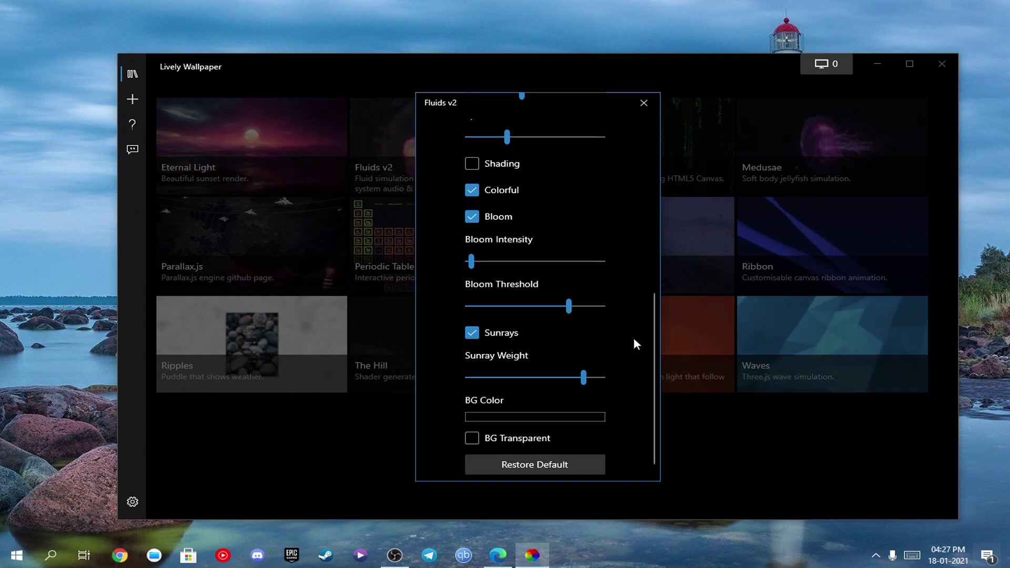
# - Close the Fluids v2 settings and open its wallpaper folder in File Explorer
pyautogui.click(644, 102)
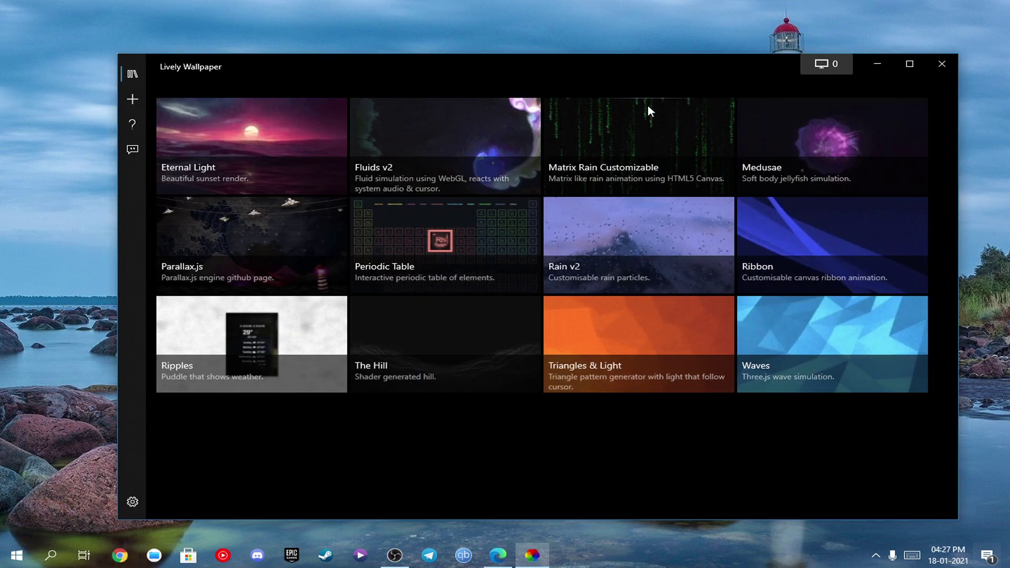
pyautogui.rightClick(424, 124)
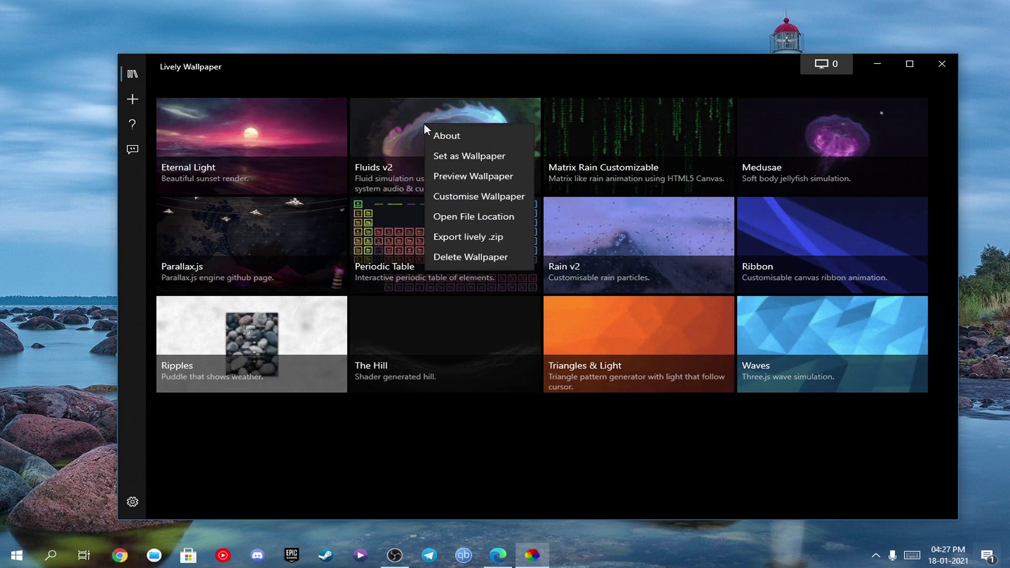
pyautogui.click(471, 214)
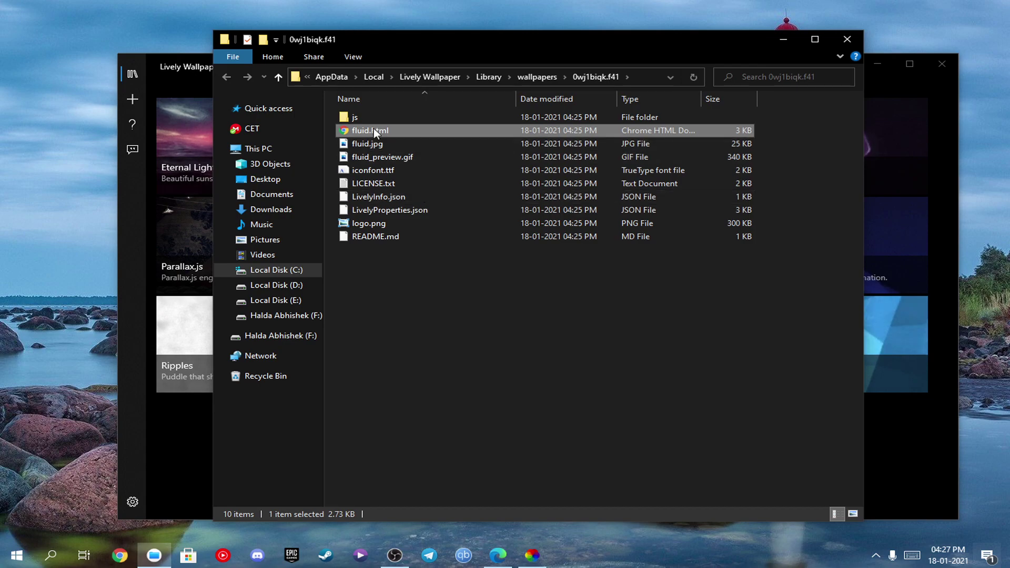
# - Open script.js from the js folder for editing in Notepad
pyautogui.doubleClick(361, 117)
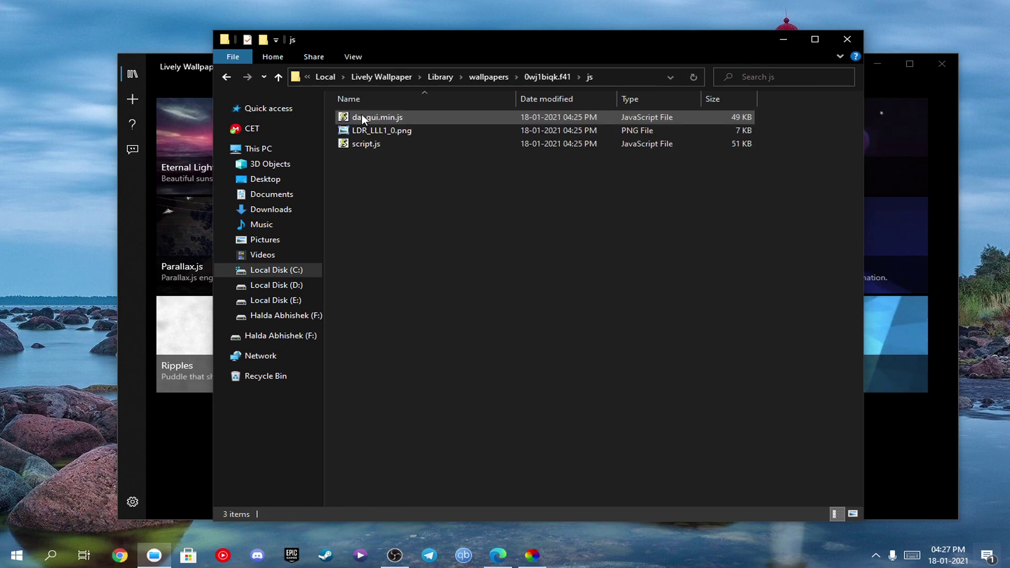
pyautogui.rightClick(357, 145)
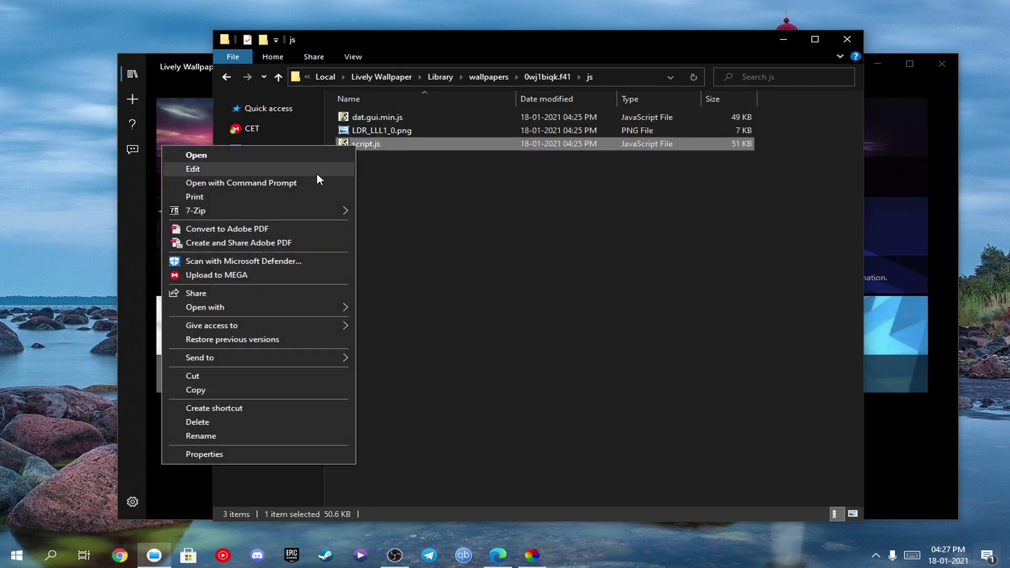
pyautogui.click(317, 172)
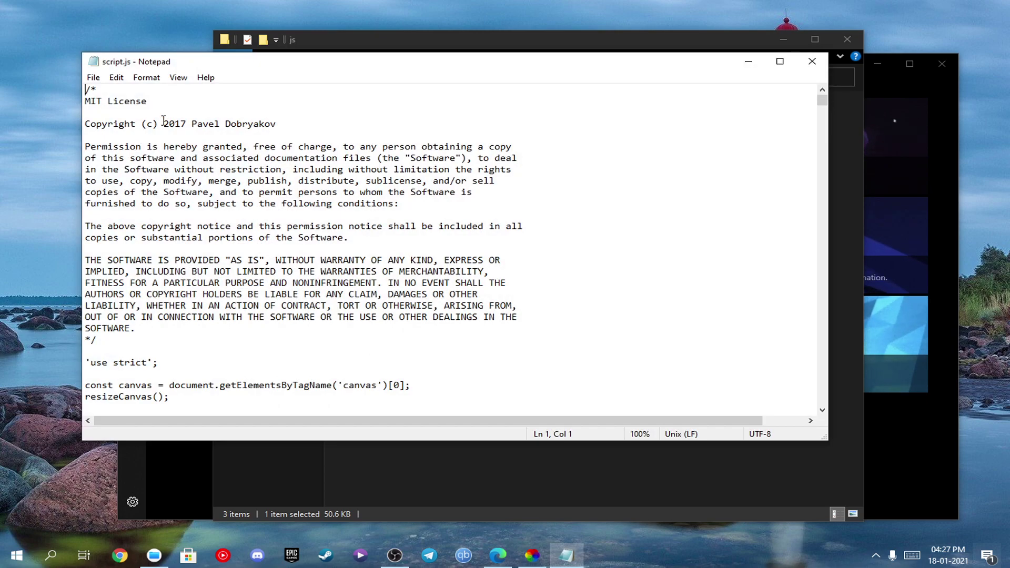
# - Change SOUND_SENSITIVITY to 0.12 and FREQ_RANGE to 36 in script.js
pyautogui.scroll(-11, 200, 293)
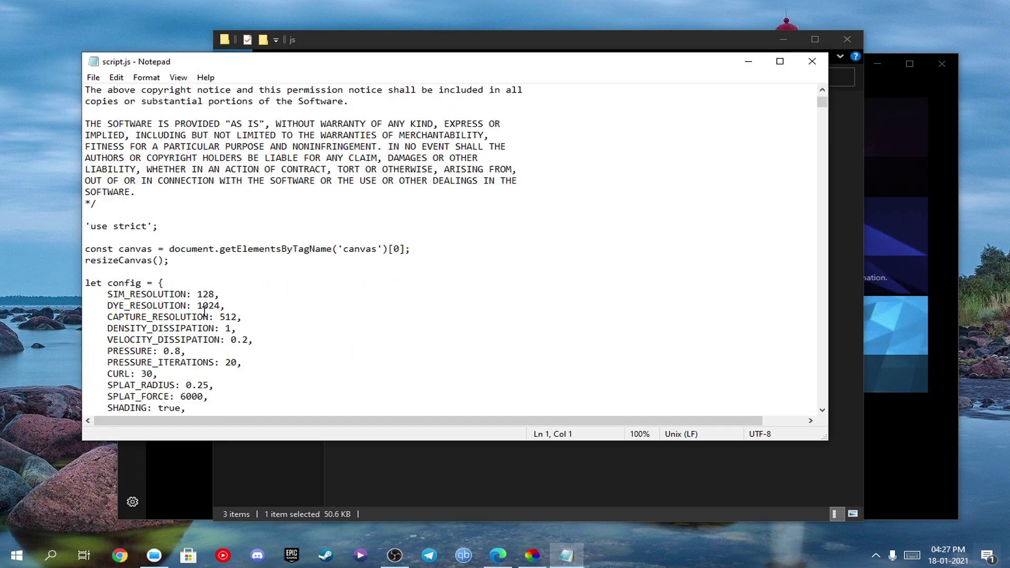
pyautogui.scroll(1, 250, 268)
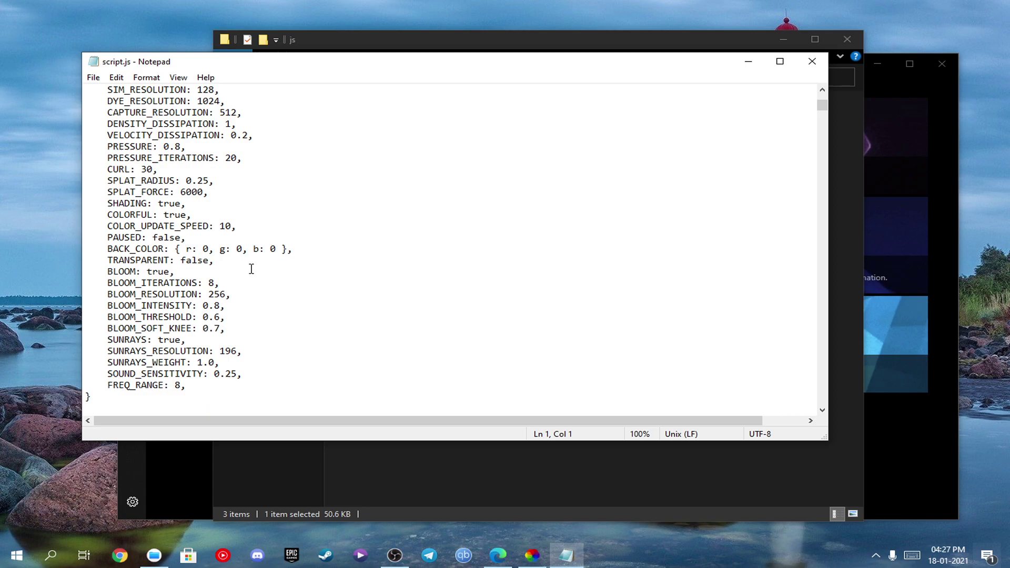
pyautogui.scroll(-1, 252, 269)
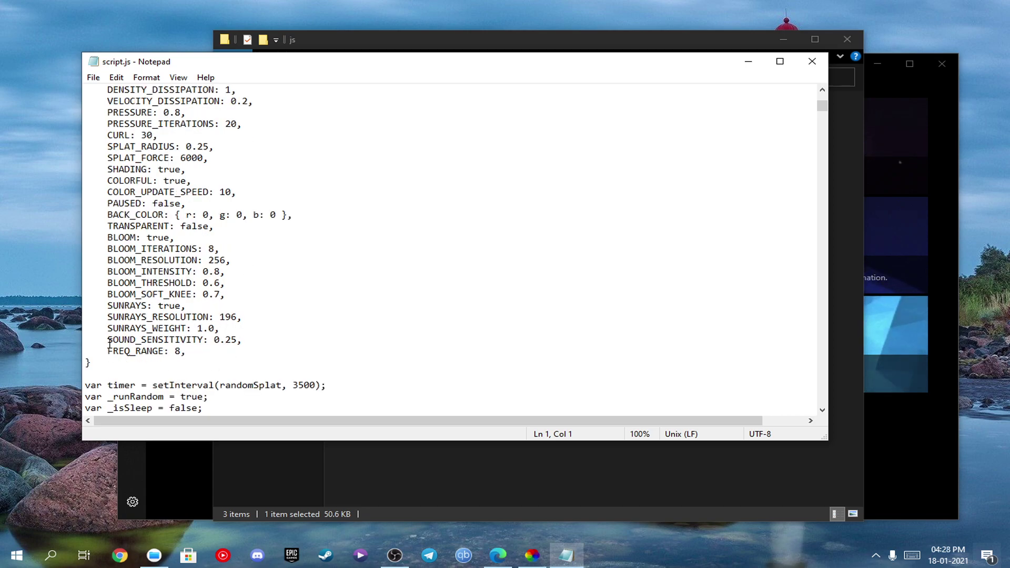
pyautogui.moveTo(109, 342); pyautogui.dragTo(242, 341)
pyautogui.click(259, 339)
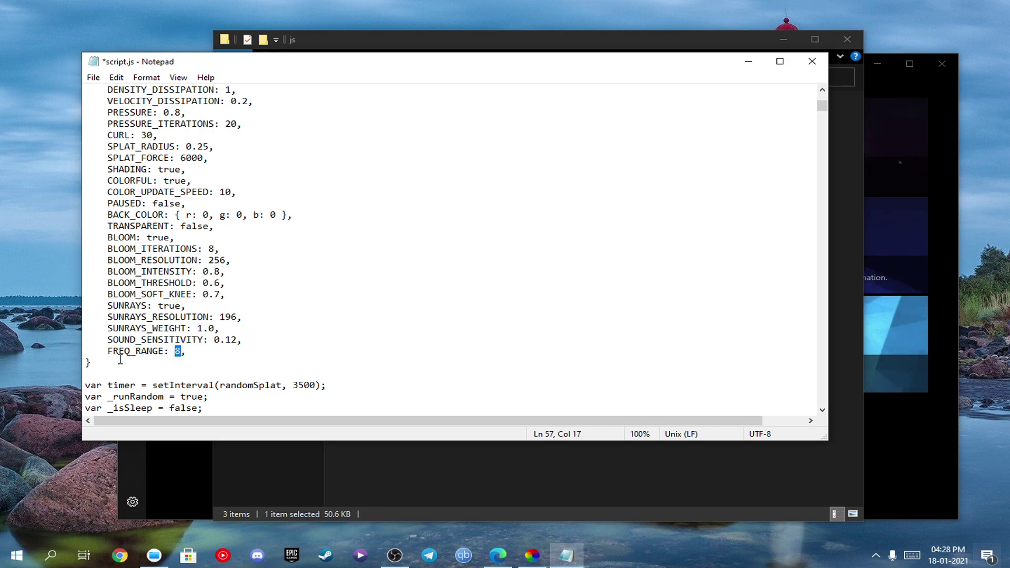
pyautogui.moveTo(117, 353); pyautogui.dragTo(176, 351)
# - Save script.js and close Notepad
pyautogui.click(92, 79)
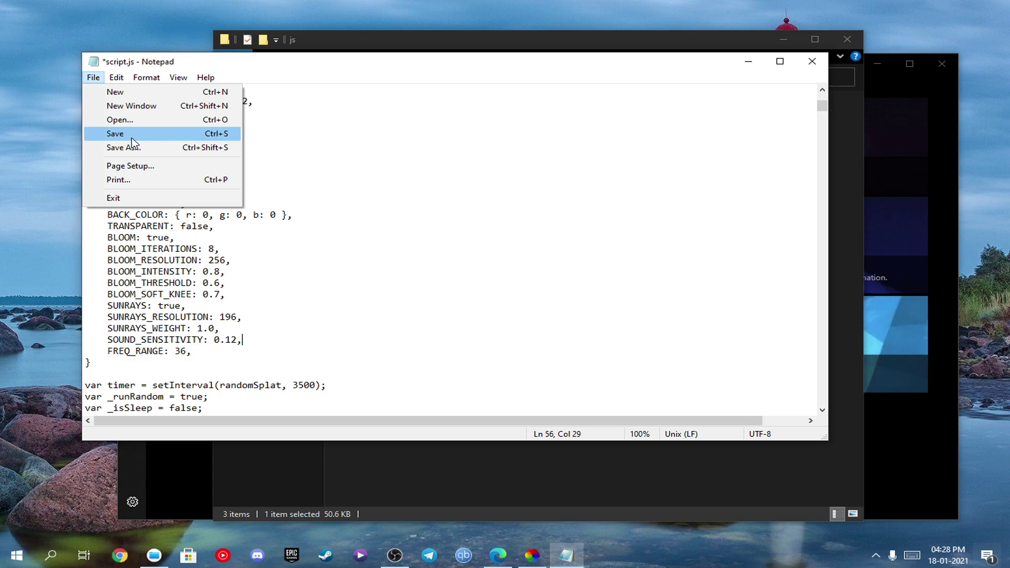
pyautogui.click(132, 137)
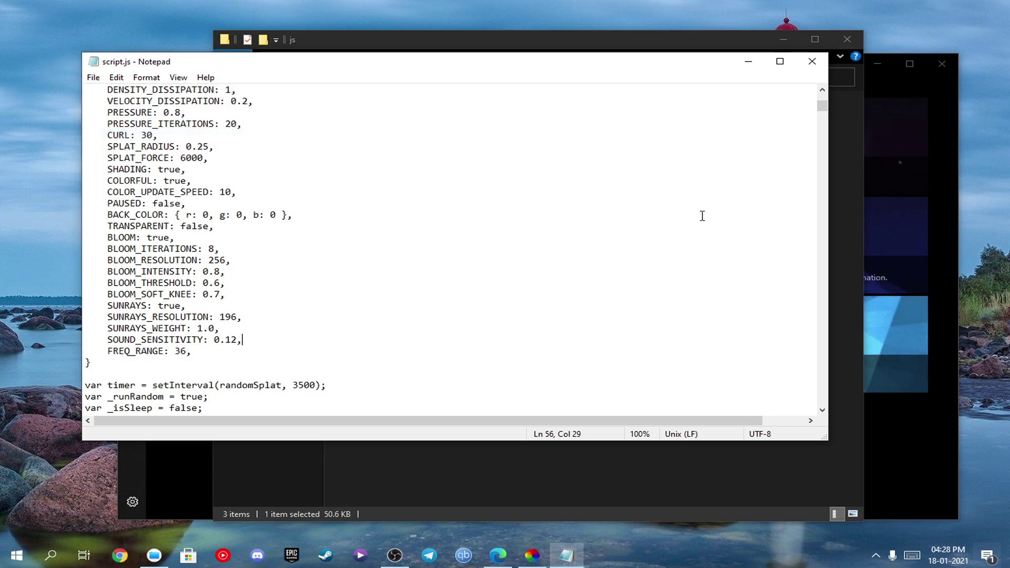
pyautogui.click(811, 63)
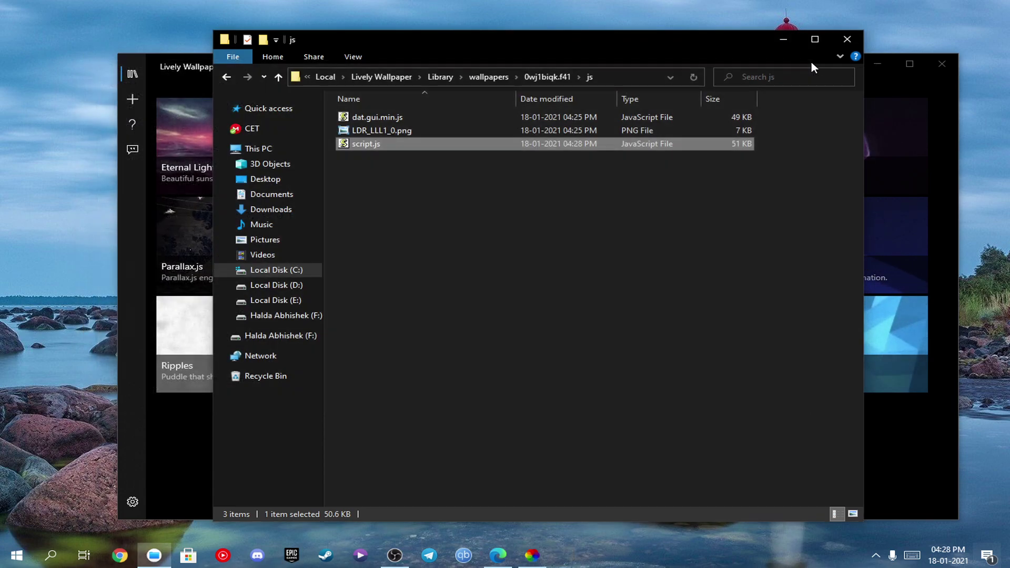
# - Close File Explorer, apply Fluids v2 as the wallpaper, and minimize Lively to reveal the animated desktop
pyautogui.click(847, 39)
pyautogui.click(435, 129)
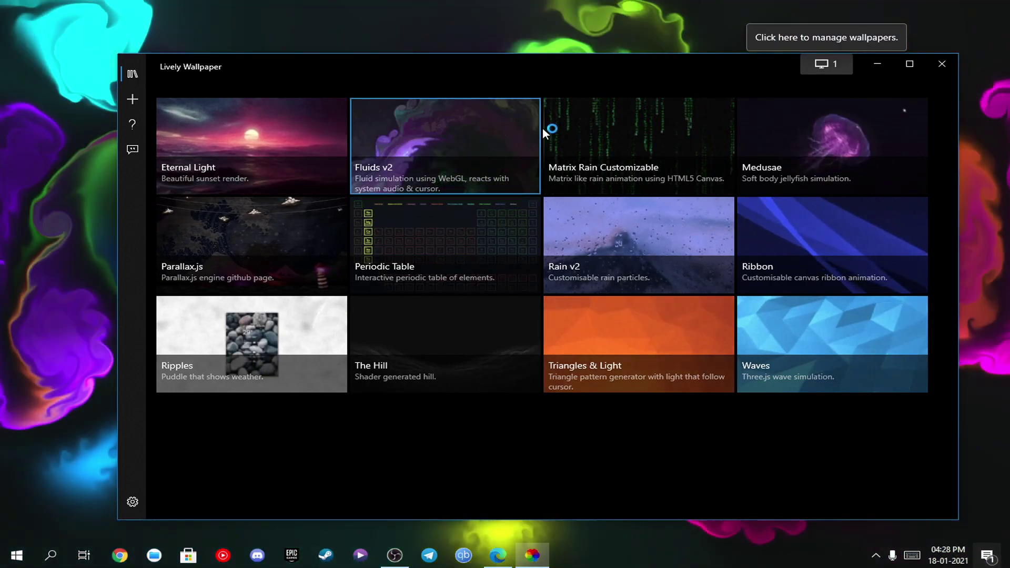
pyautogui.click(877, 64)
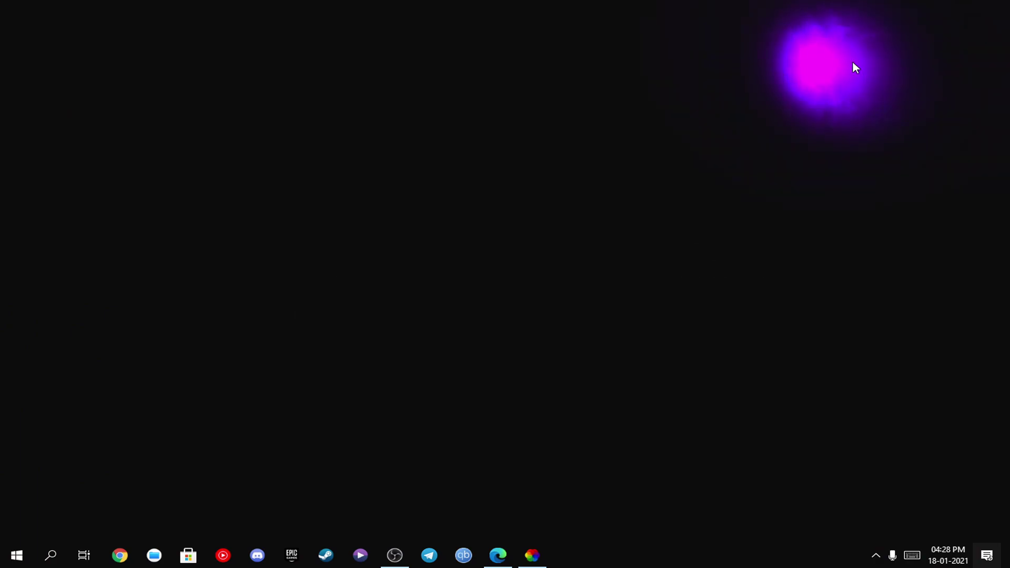